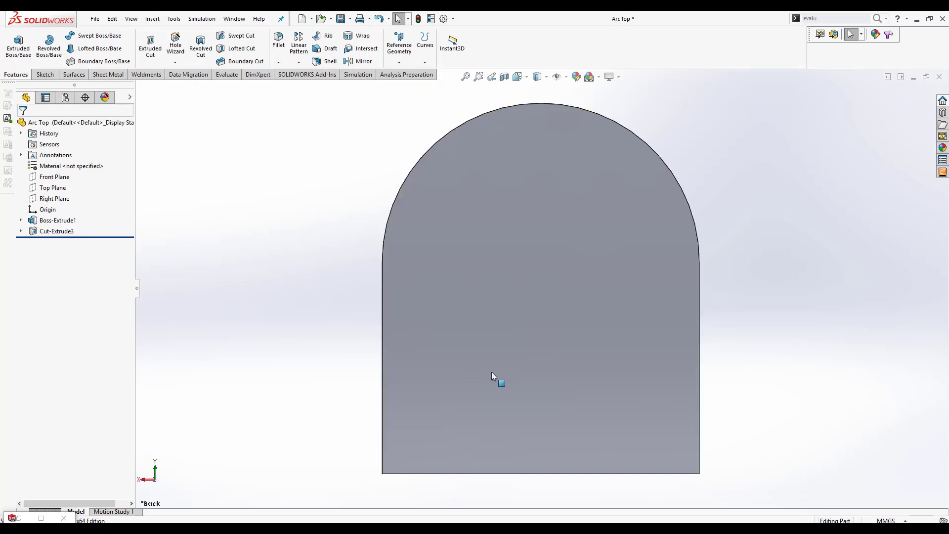
- Orbit the plate to inspect the base extrusion, slot cut and bottom face
middle_click_drag(496, 379, 534, 324)
left_click(58, 220)
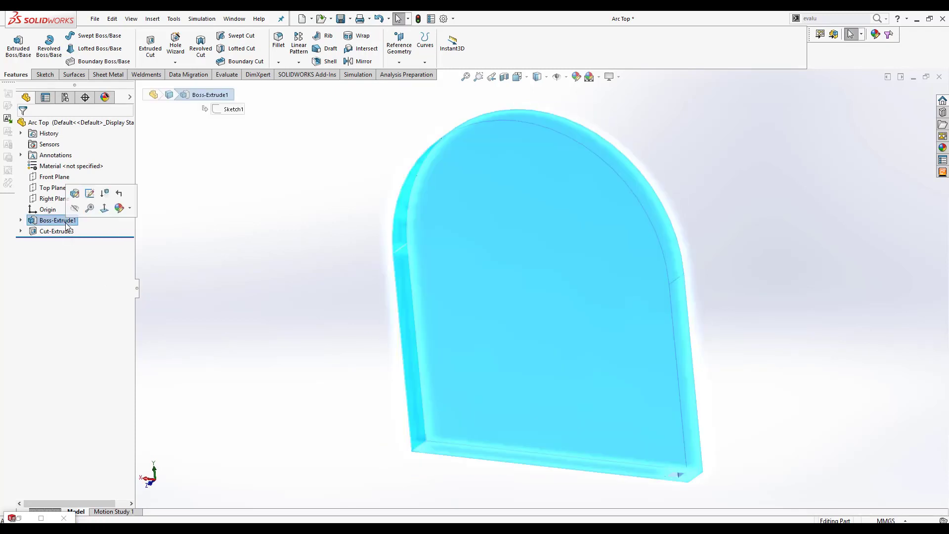
left_click(57, 231)
middle_click_drag(629, 314, 415, 262)
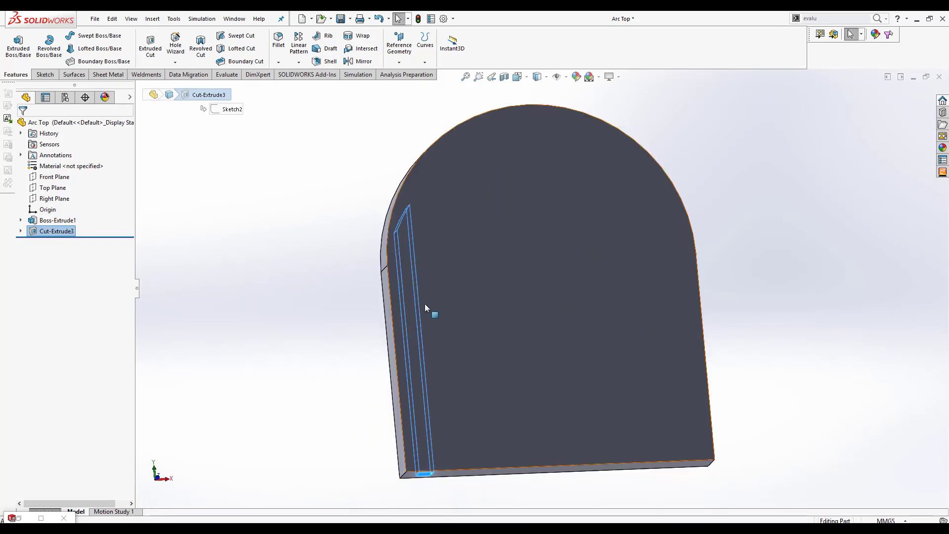
middle_click_drag(621, 445, 433, 426)
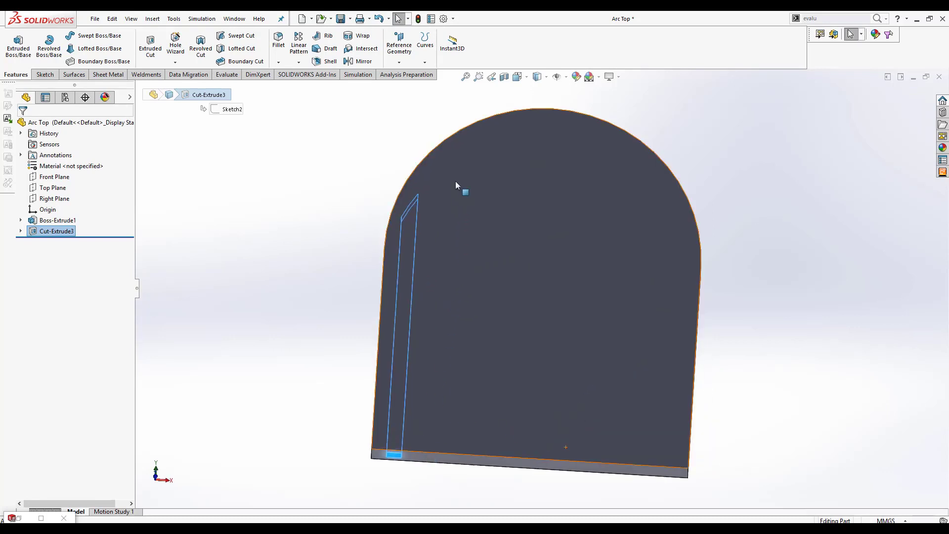
left_click(428, 237)
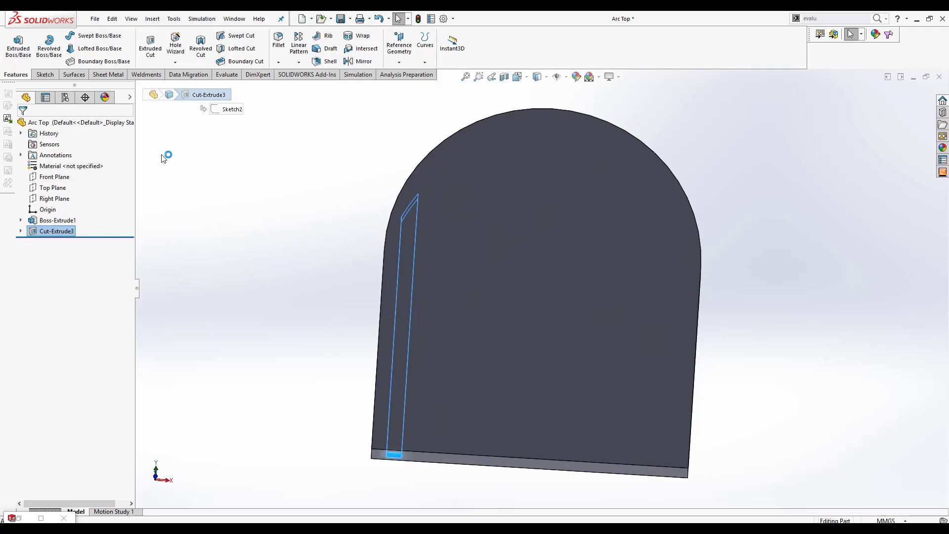
- Linear-pattern the slot along the bottom edge: 10 instances at 10 mm spacing
left_click(299, 43)
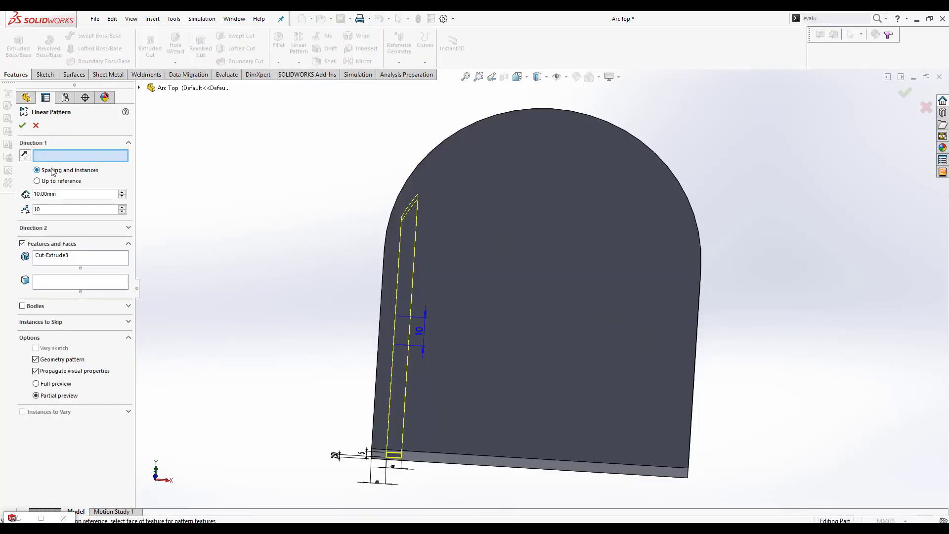
middle_click_drag(348, 293, 375, 291)
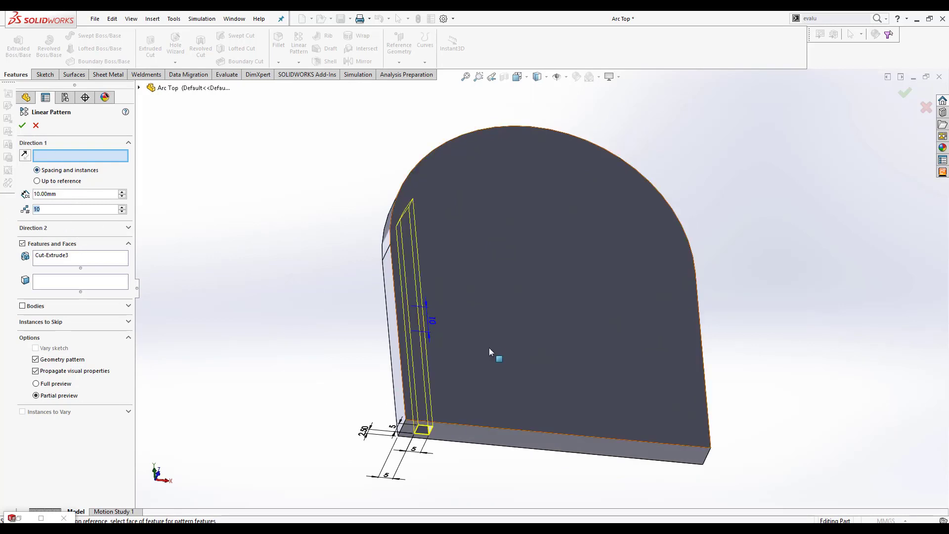
left_click(502, 427)
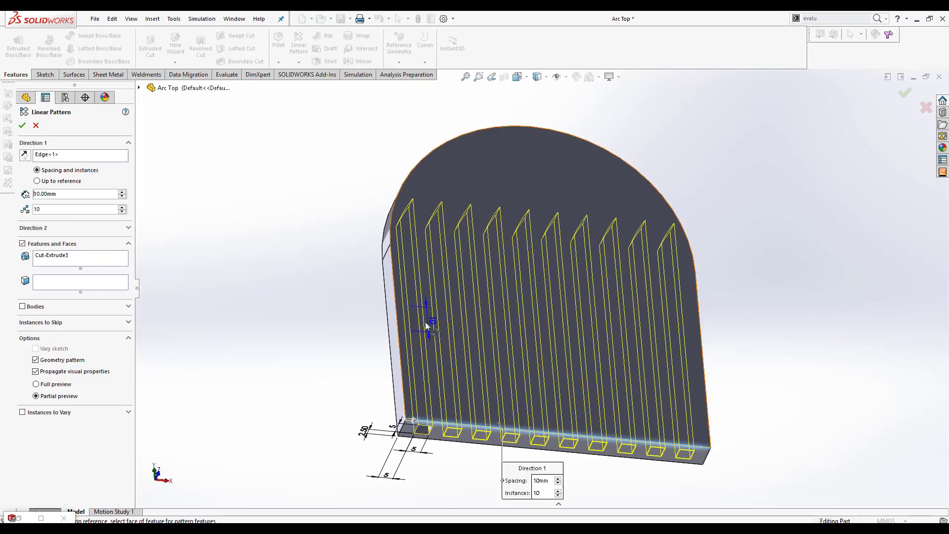
key("ctrl+1")
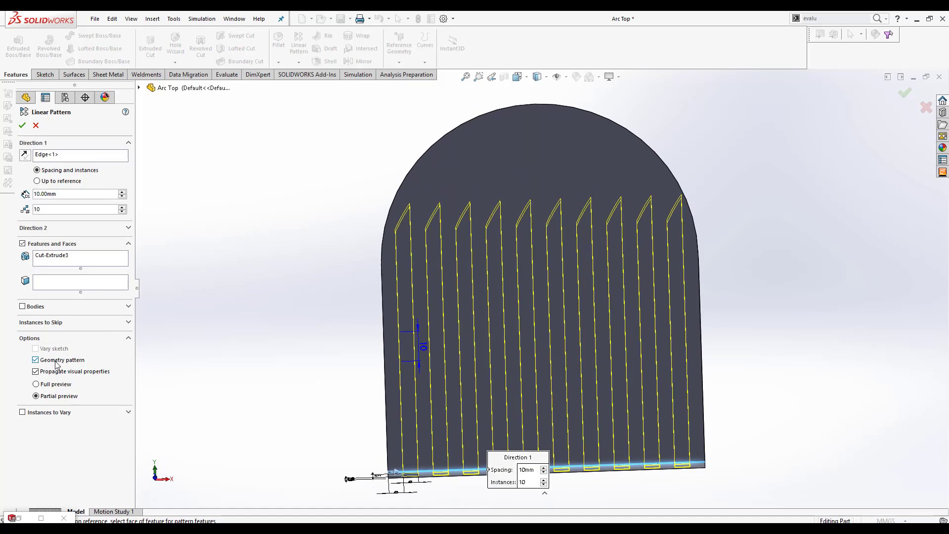
left_click(22, 125)
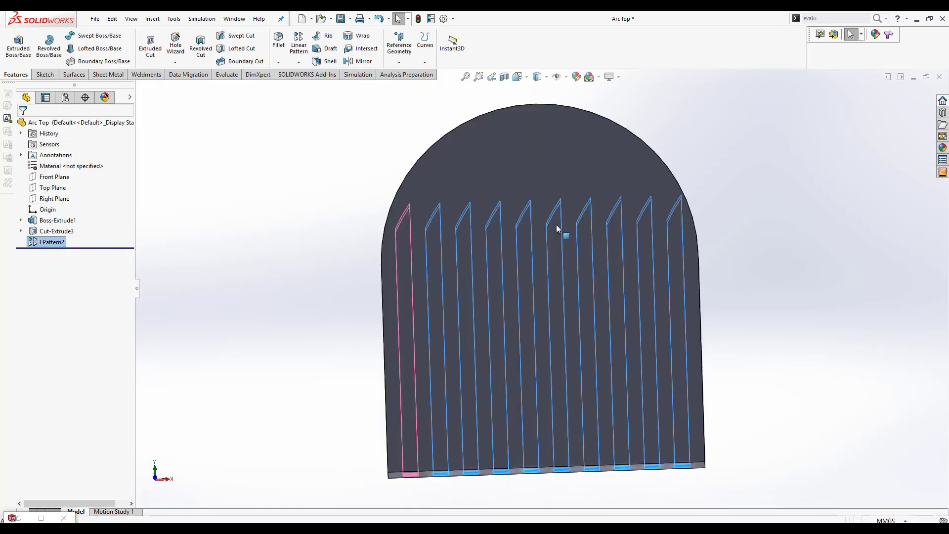
middle_click_drag(559, 228, 582, 241)
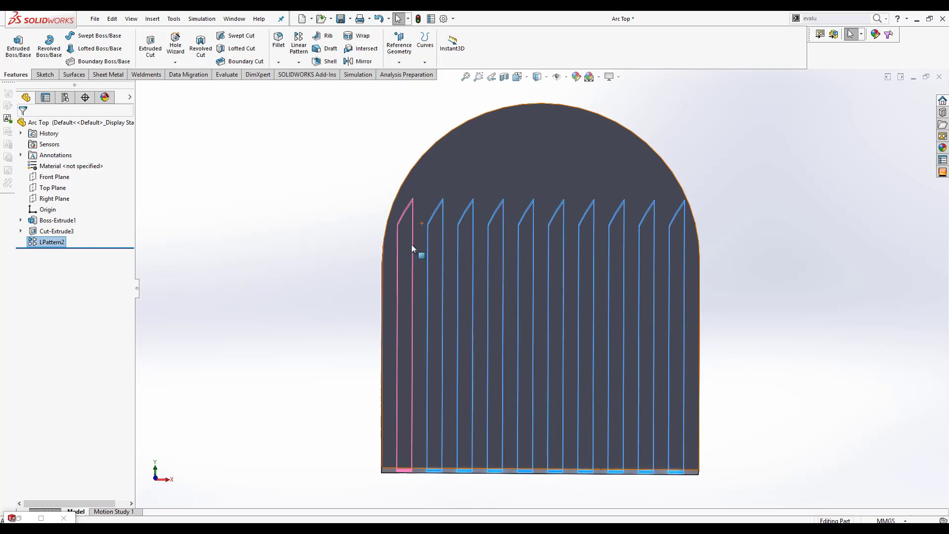
left_click(56, 231)
left_click(65, 220)
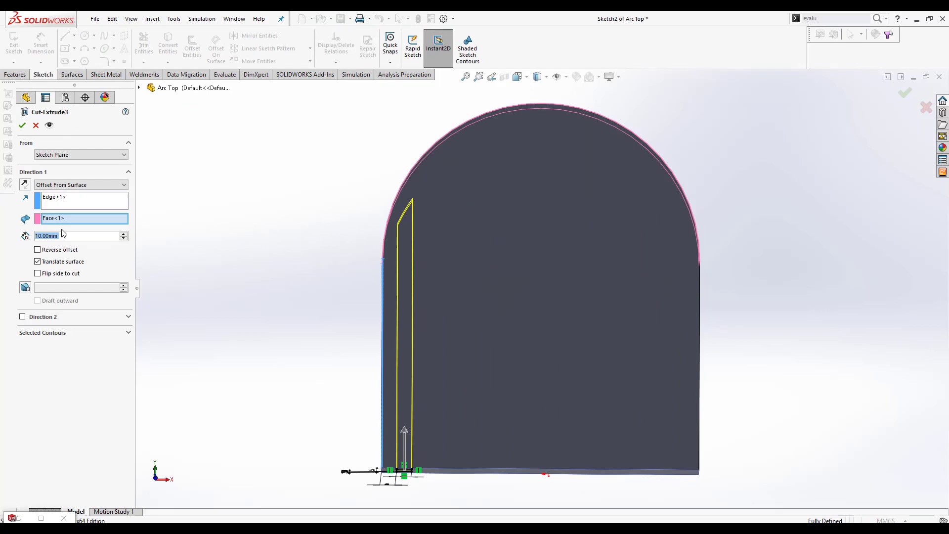
middle_click_drag(395, 232, 423, 214)
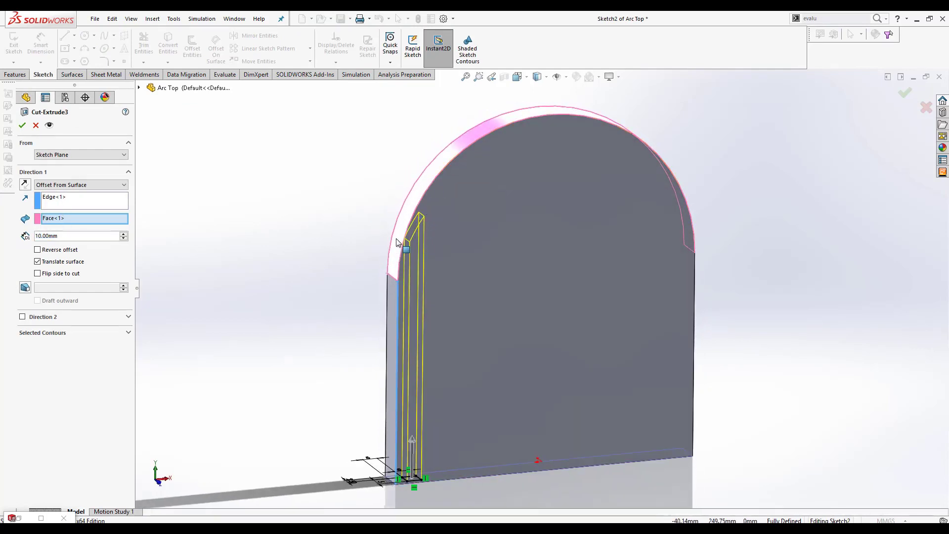
middle_click_drag(458, 167, 420, 210)
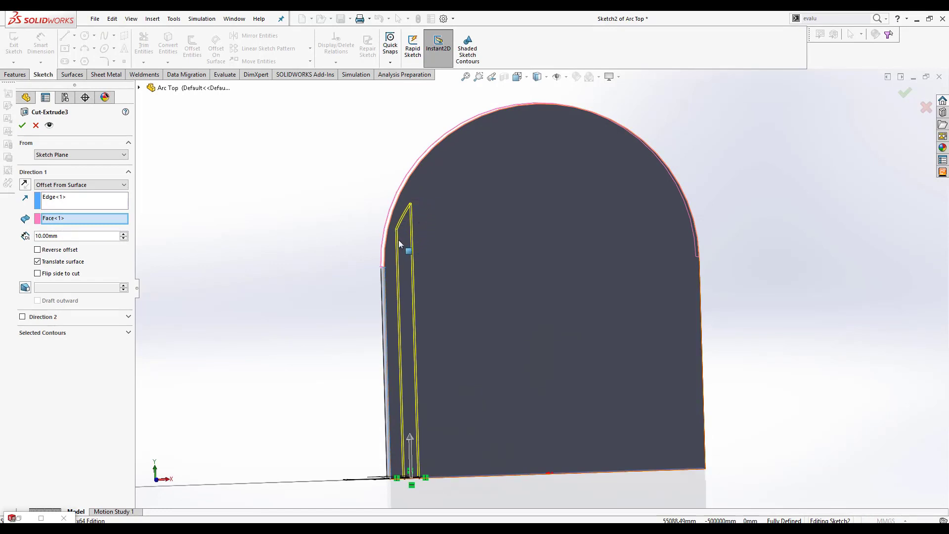
- Finish the slot cut edit, then rebuild LPattern2 with Geometry pattern unchecked
left_click(22, 125)
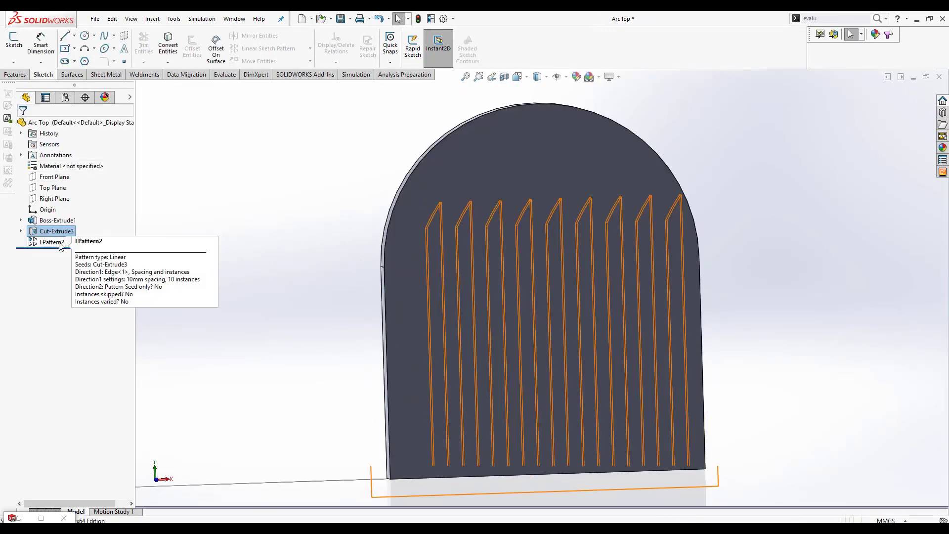
left_click(58, 243)
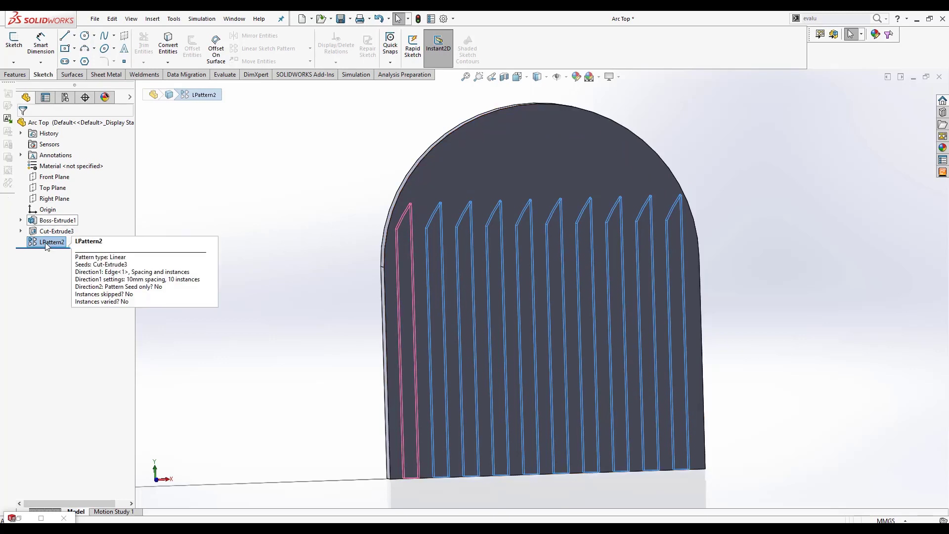
right_click(54, 231)
left_click(56, 211)
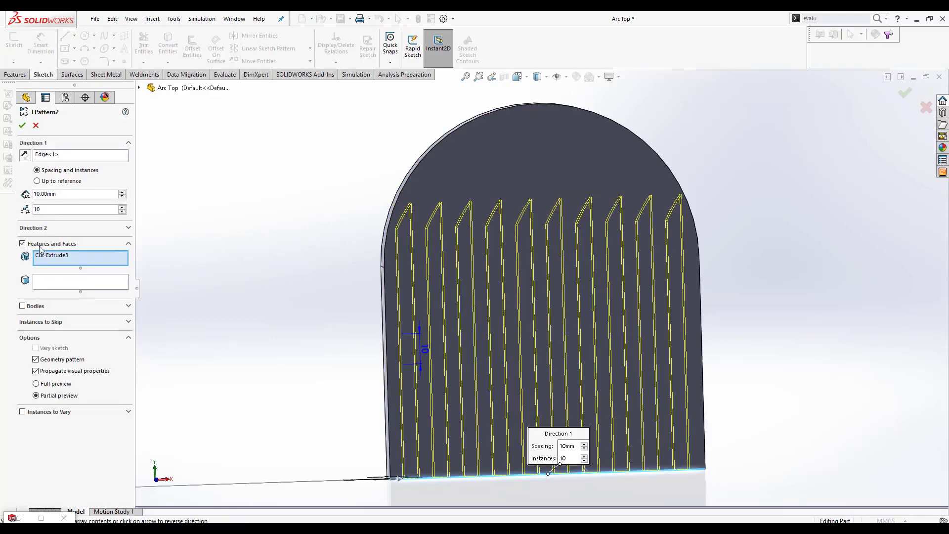
left_click(53, 360)
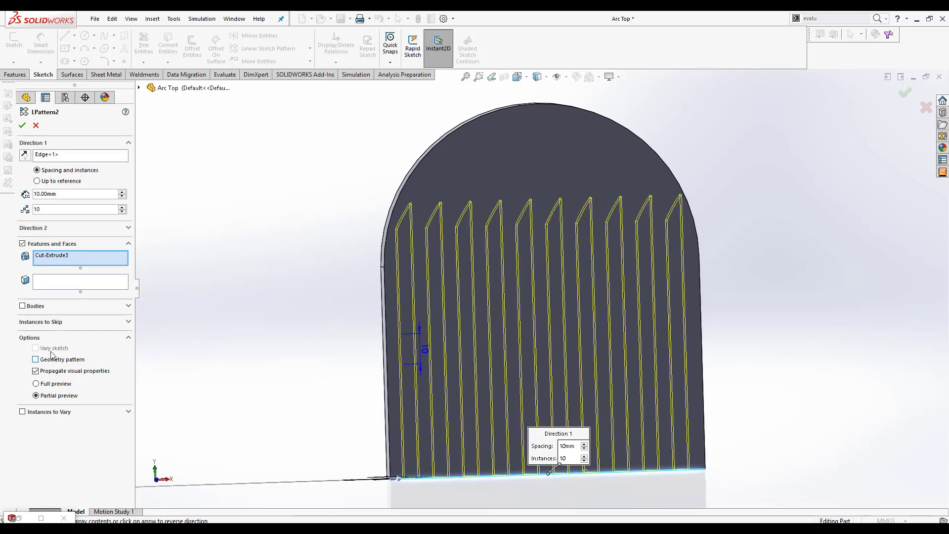
left_click(23, 126)
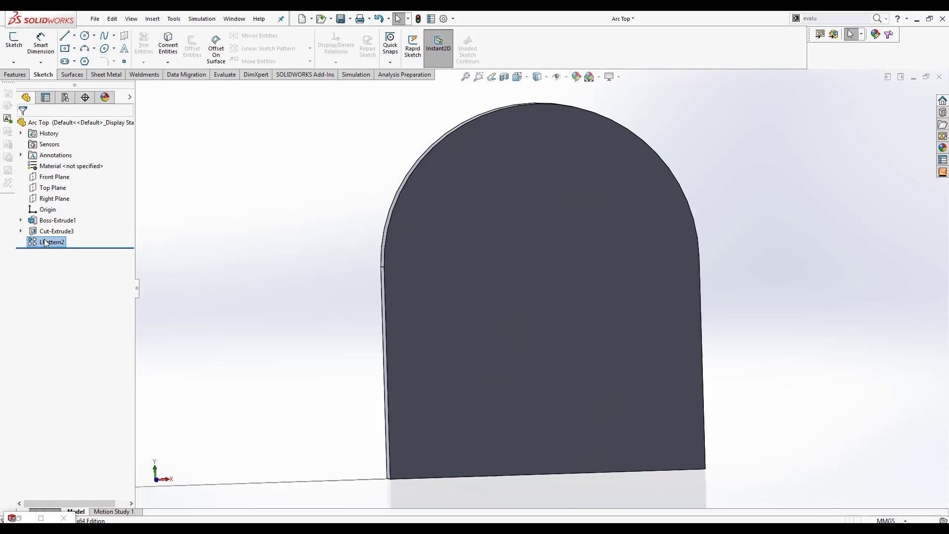
mouse_move(444, 271)
middle_mouse_down()
mouse_move(500, 254)
mouse_move(492, 242)
mouse_move(500, 289)
mouse_move(437, 257)
middle_mouse_up()
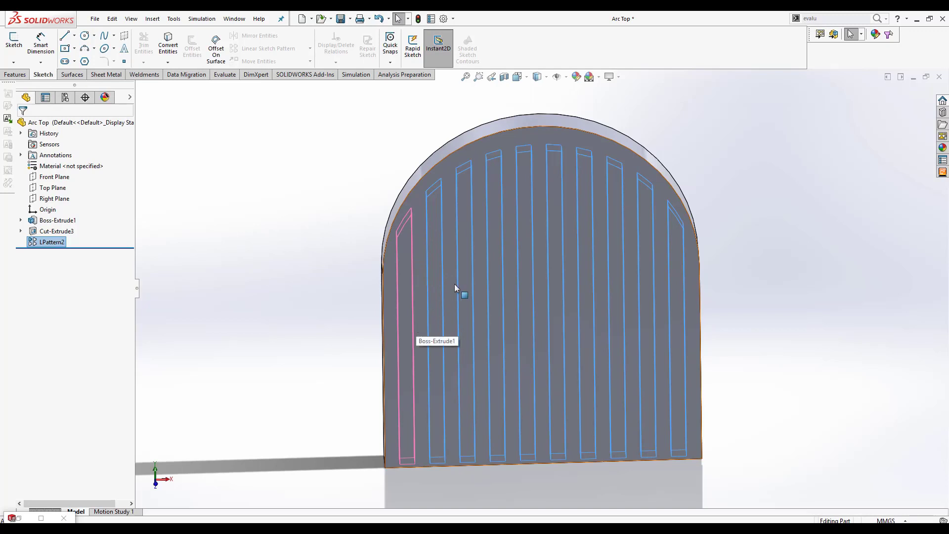
middle_click_drag(709, 140, 386, 266)
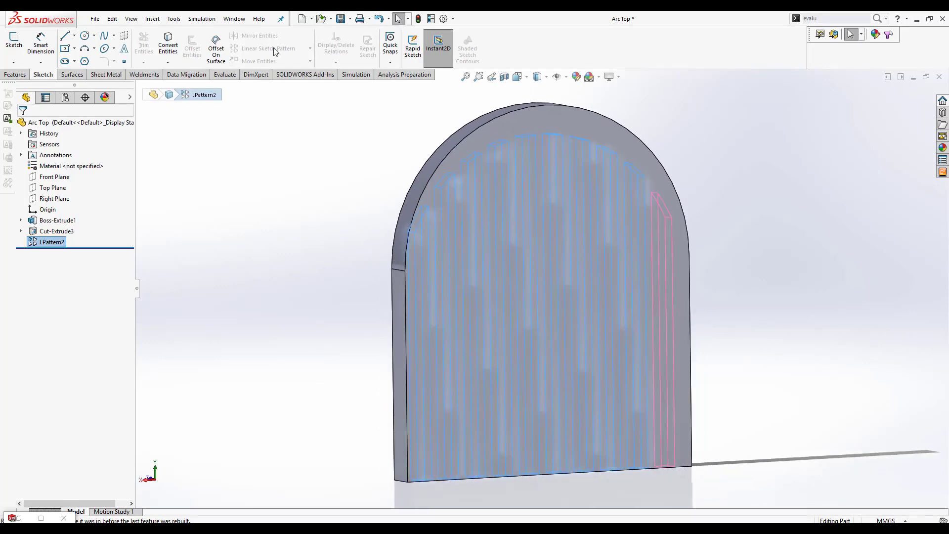
- Switch to Flat Top and set Cut-Extrude3 to Offset From Surface 10 mm
left_click(235, 18)
left_click(262, 121)
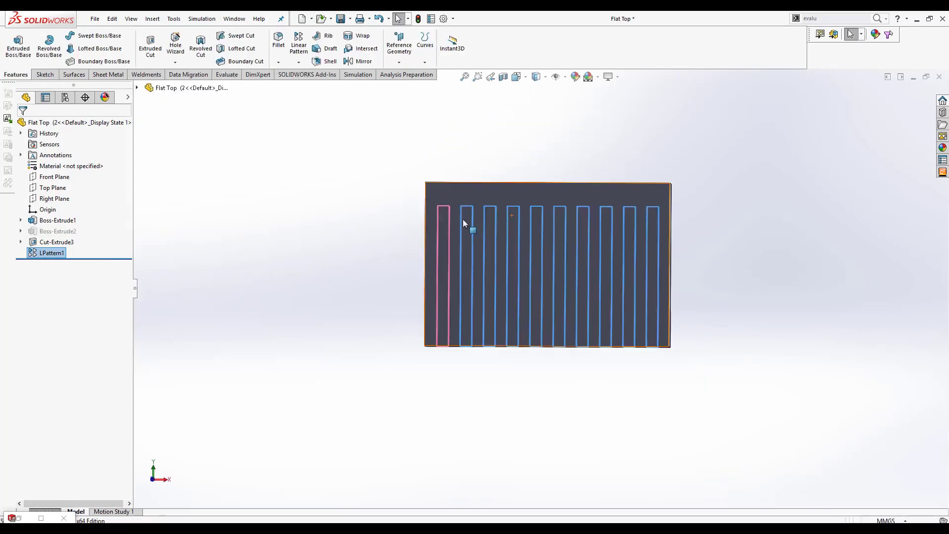
left_click(56, 242)
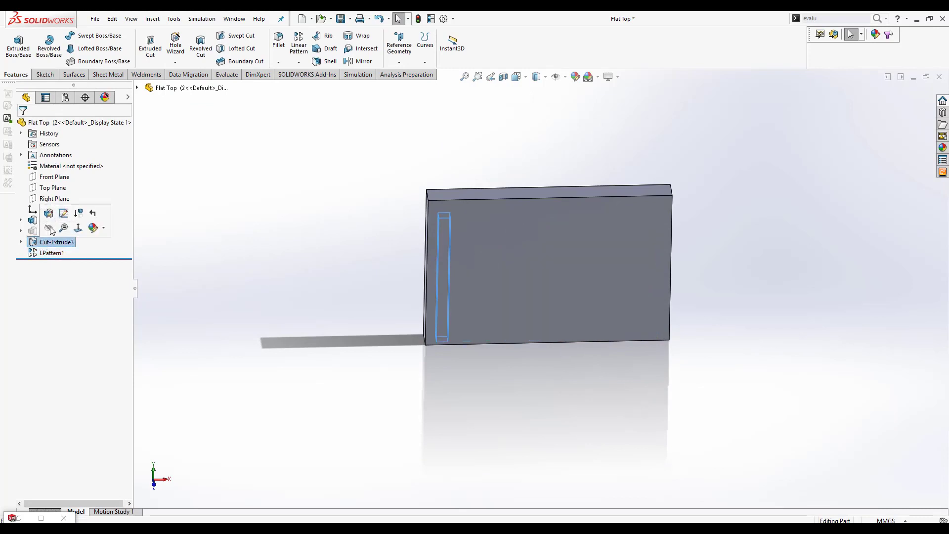
left_click(50, 213)
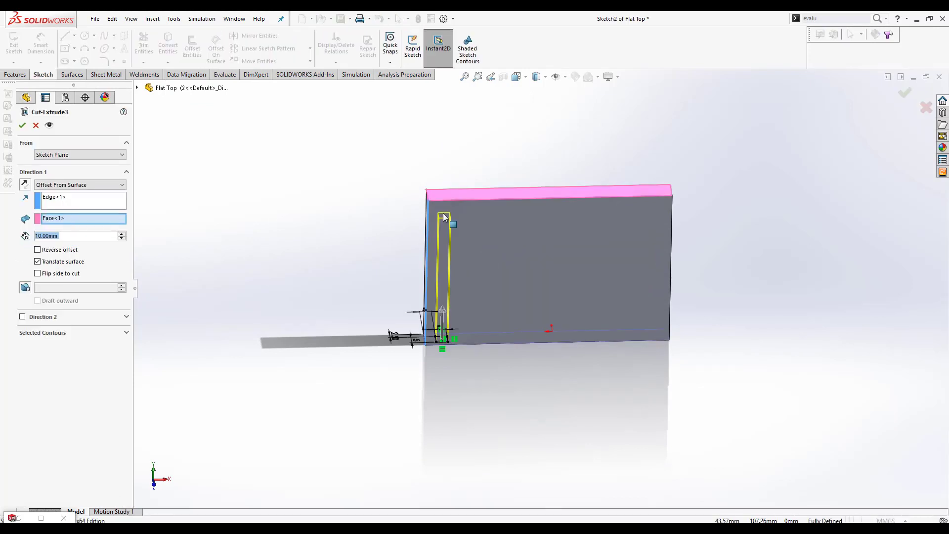
left_click(23, 125)
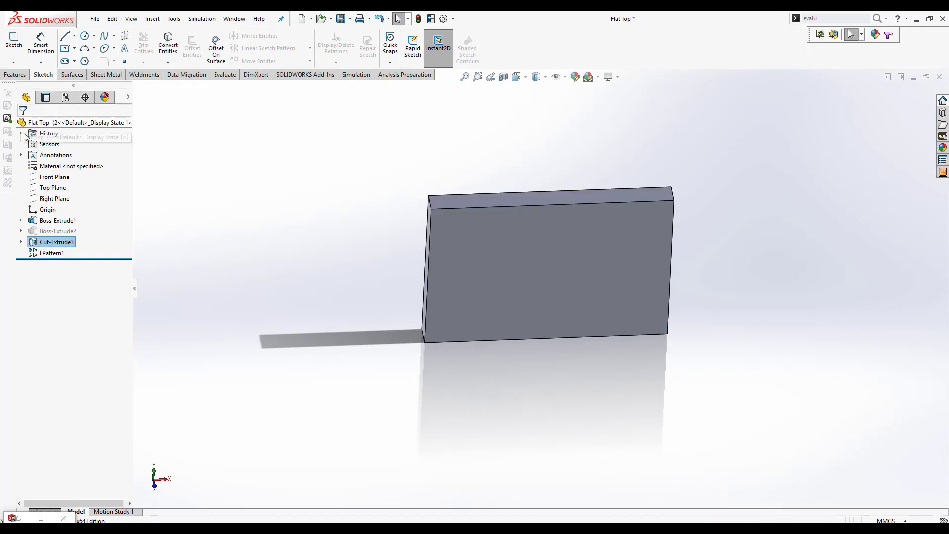
- Check LPattern1's ten-slot settings, closing them and then reopening them
left_click(51, 253)
left_click(62, 225)
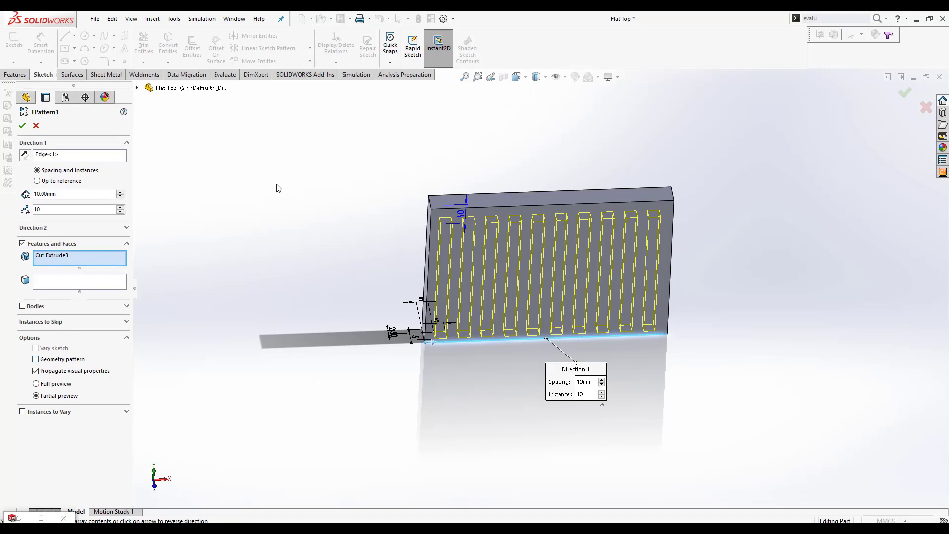
key("Return")
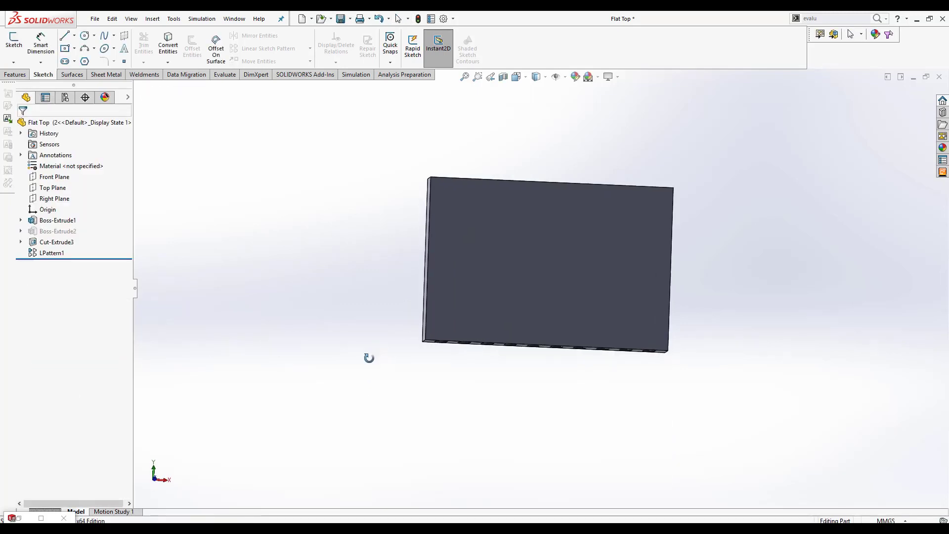
left_click(50, 253)
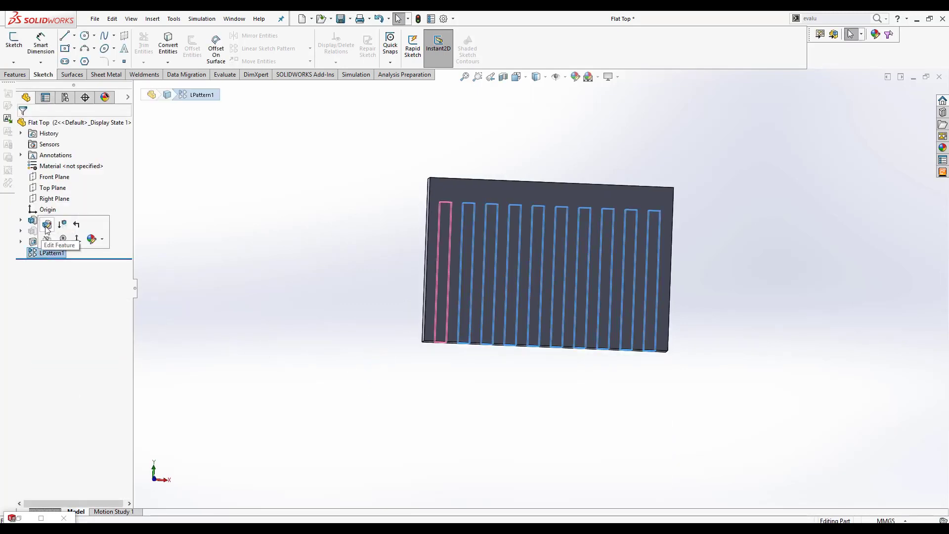
left_click(47, 226)
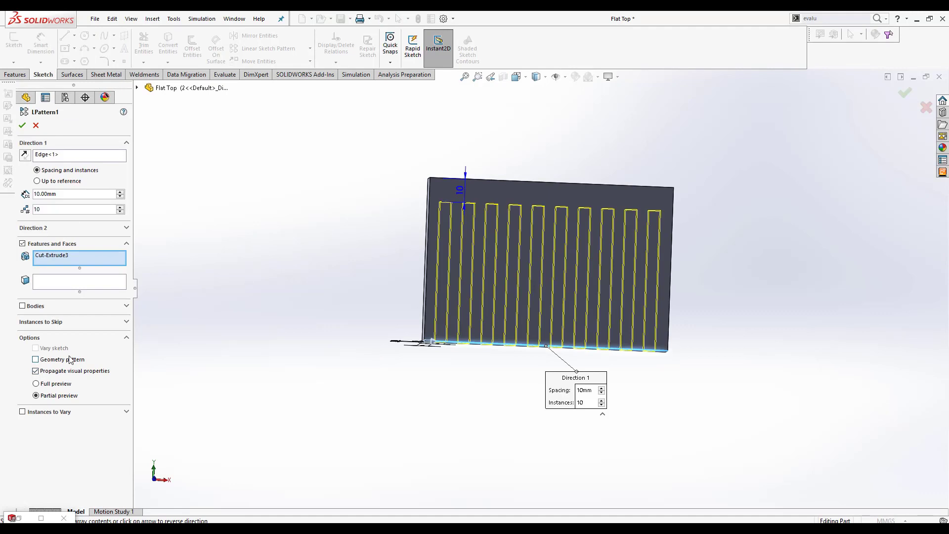
- Run Performance Evaluation on Flat Top and pick LPattern1 in the rebuild-time list
key("Return")
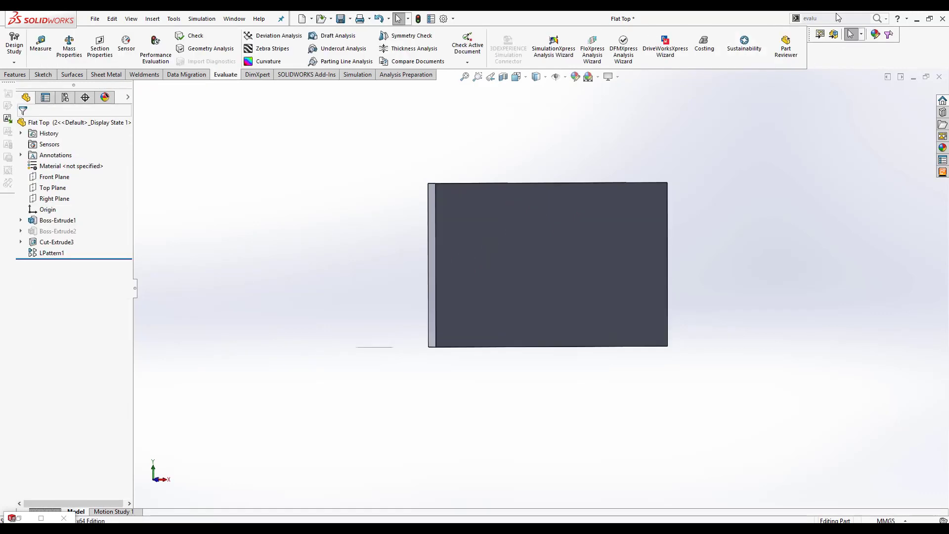
left_click(834, 20)
left_click(837, 31)
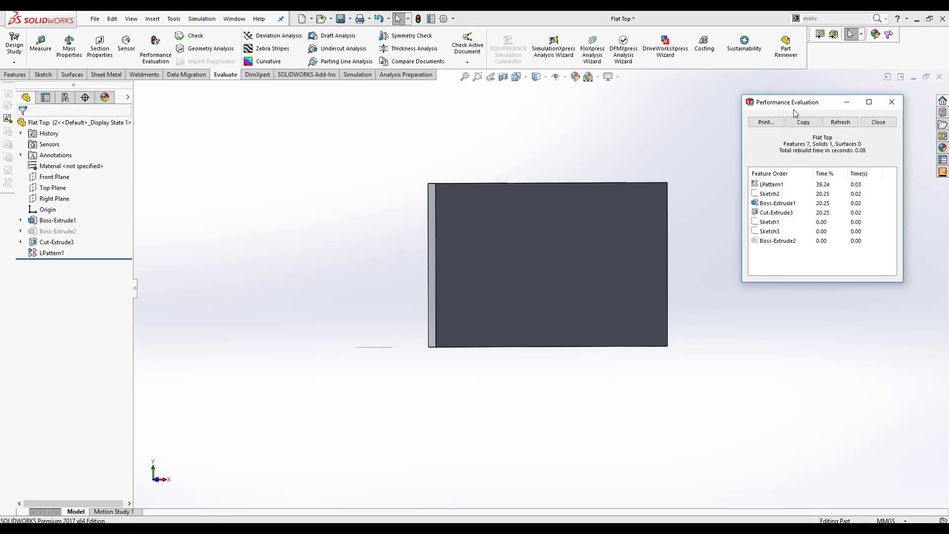
left_click(785, 185)
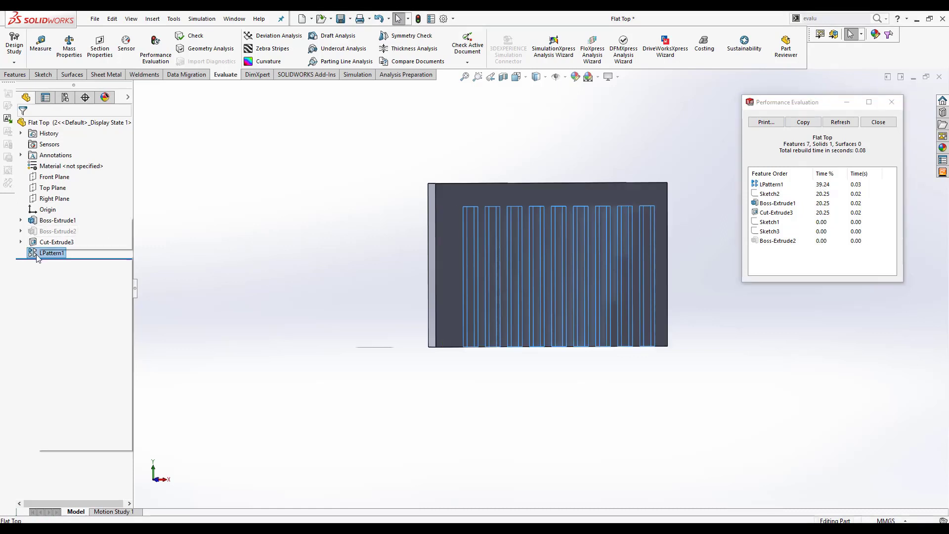
- Turn Geometry pattern on for LPattern1, bringing total rebuild time to 0.06 s
right_click(56, 242)
key("Escape")
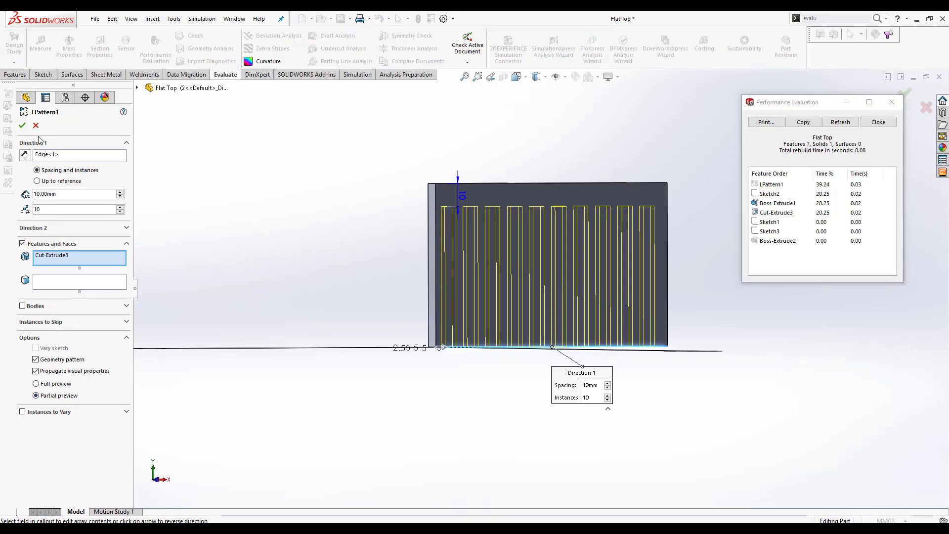
left_click(22, 125)
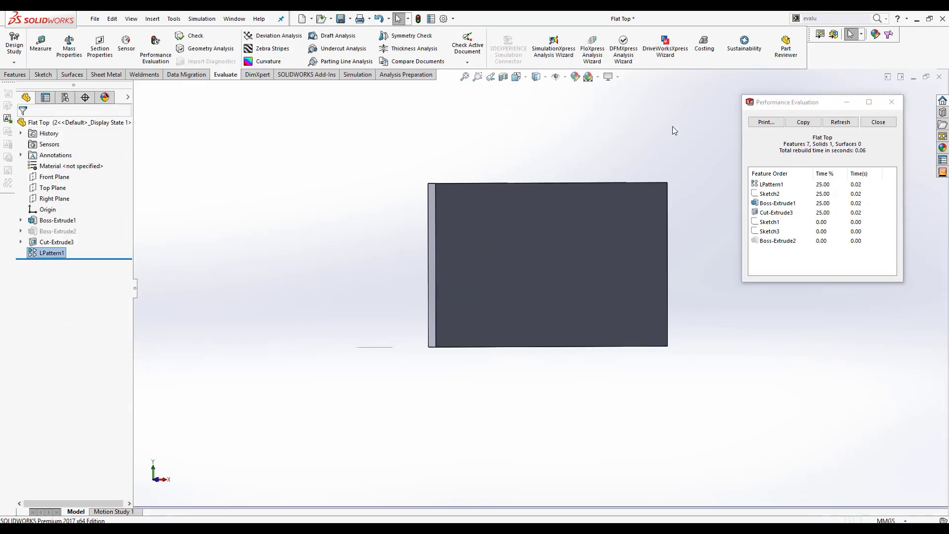
left_click(838, 123)
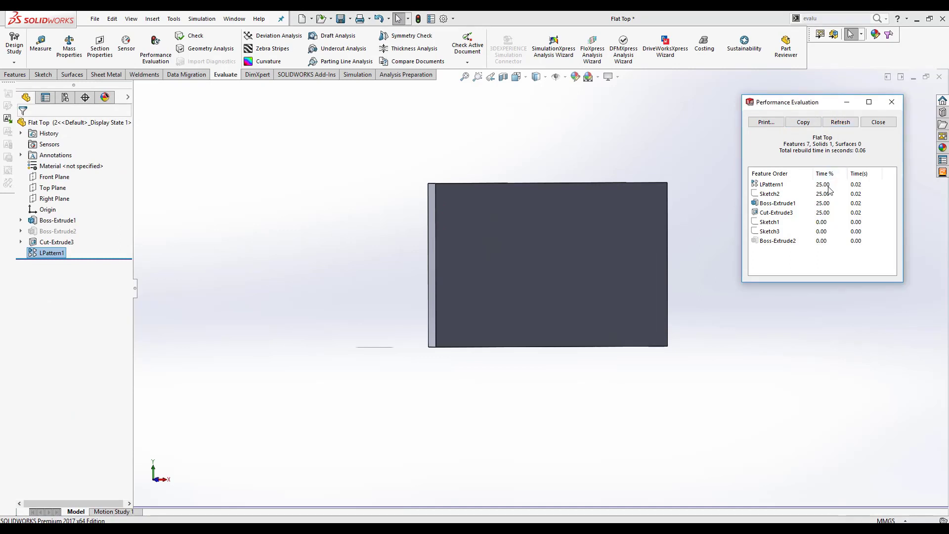
left_click(51, 241)
left_click(44, 222)
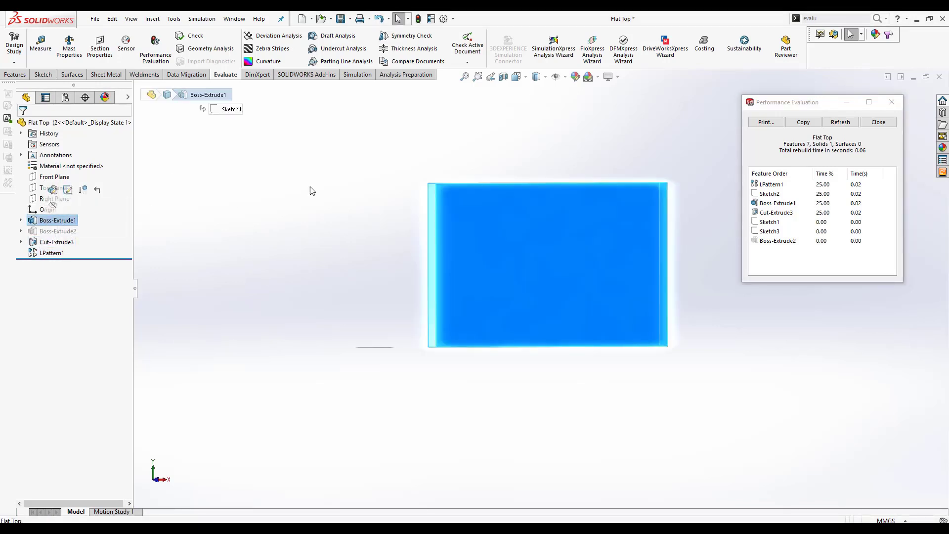
left_click(414, 168)
middle_click_drag(437, 239, 195, 239)
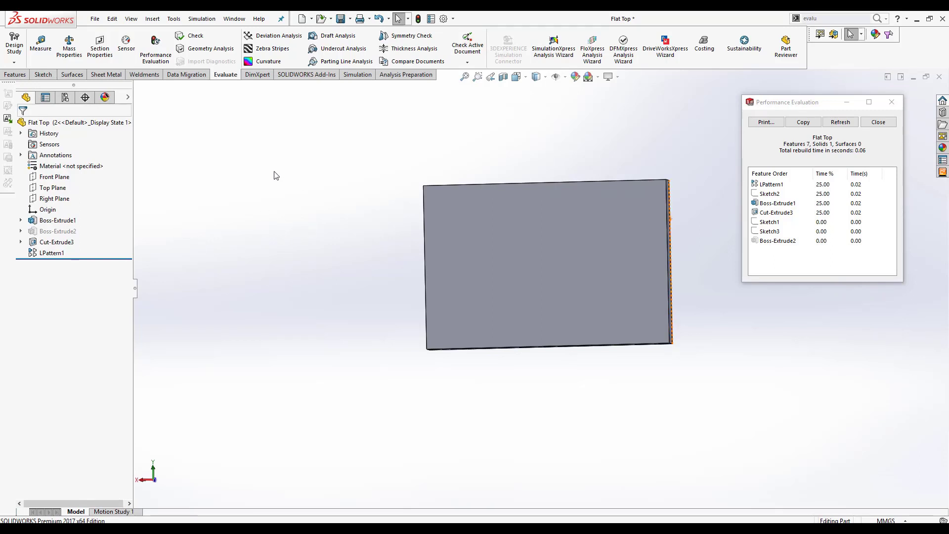
middle_click_drag(409, 329, 314, 191)
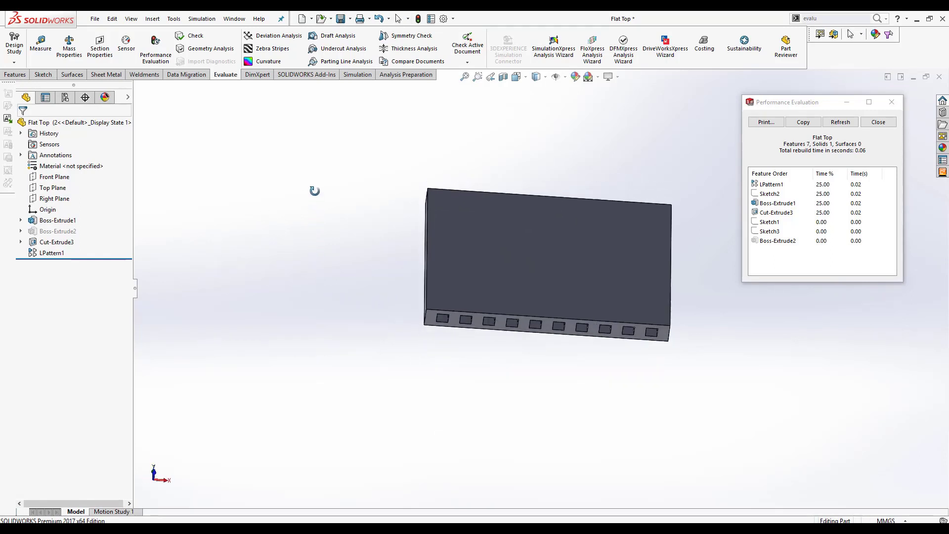
left_click(448, 320)
middle_click_drag(534, 267, 565, 360)
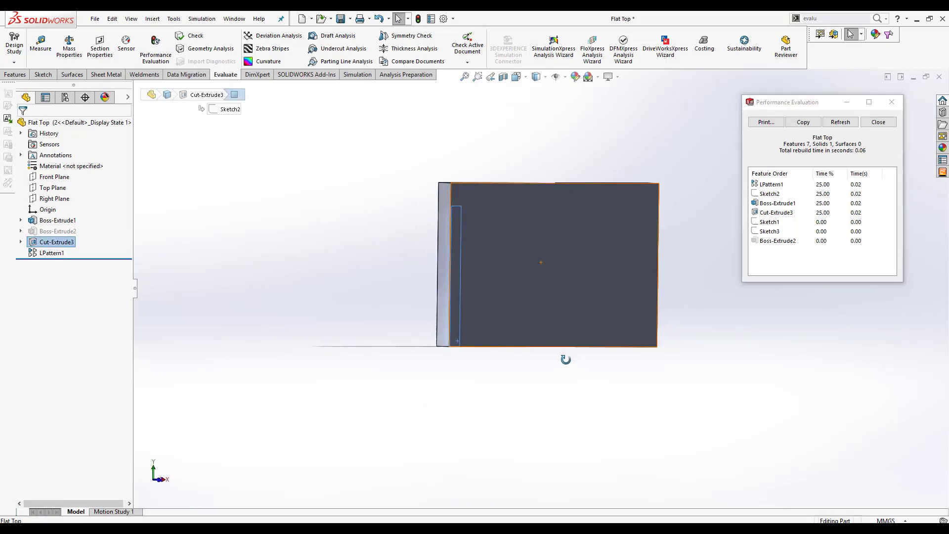
- Switch to the Arc Top part and orbit to view its arc-following LPattern2 slots
left_click(236, 20)
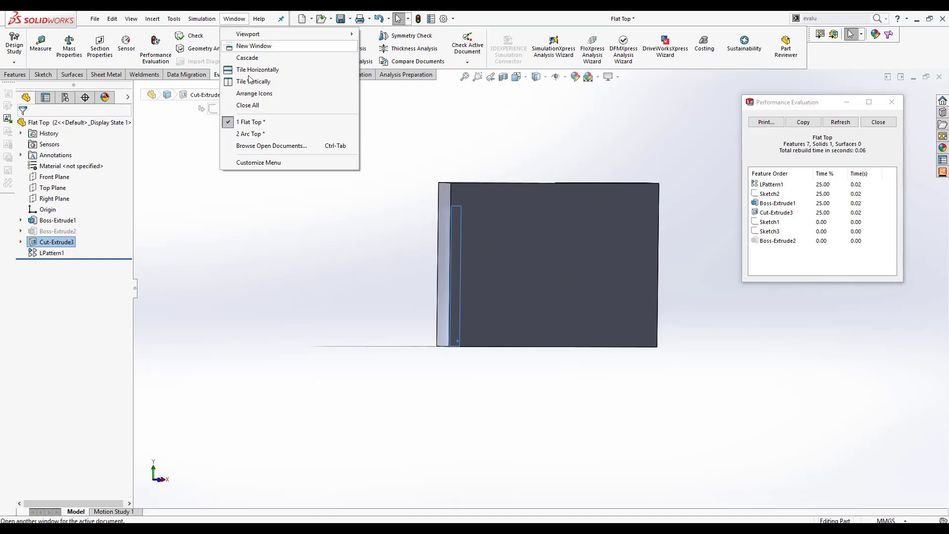
left_click(263, 133)
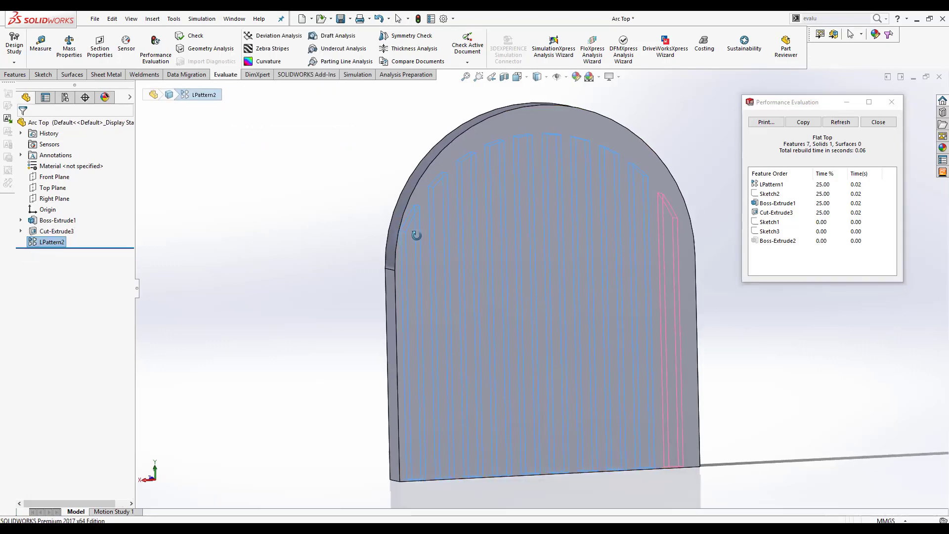
middle_click_drag(220, 251, 207, 313)
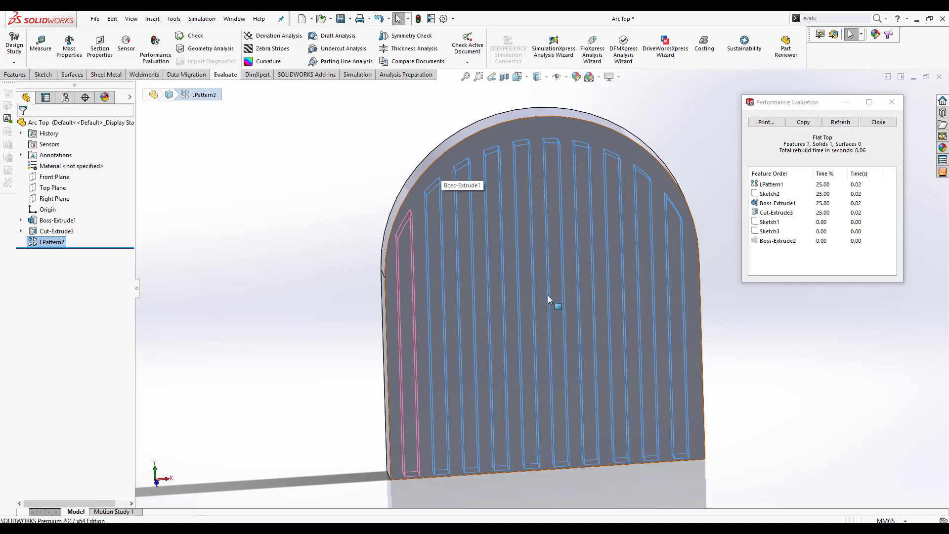
- Return to Flat Top and reopen LPattern1: 10 mm spacing, 10 instances
left_click(235, 18)
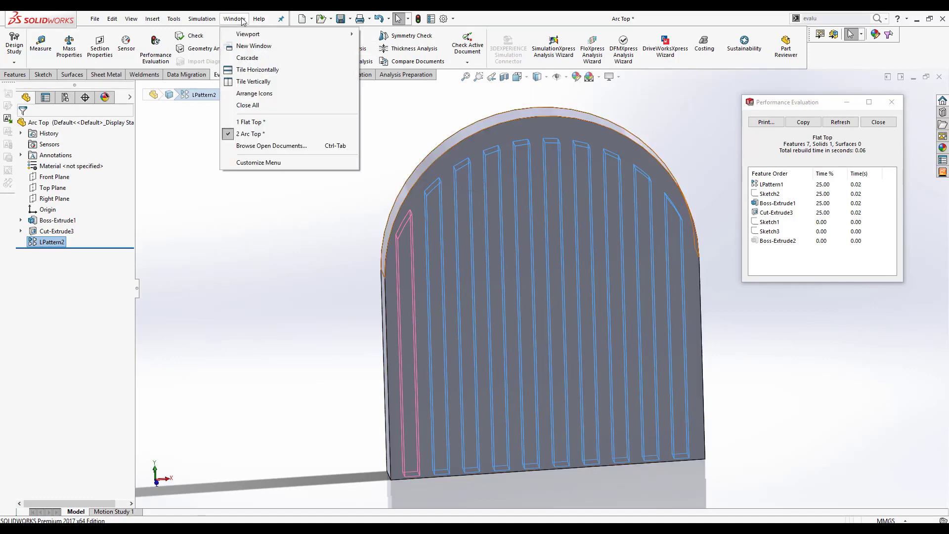
left_click(251, 123)
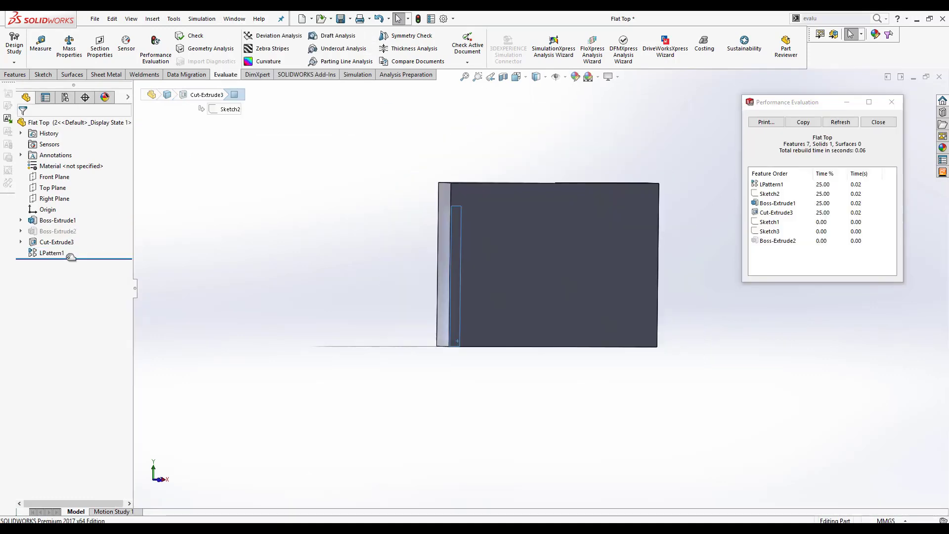
left_click(51, 253)
left_click(63, 220)
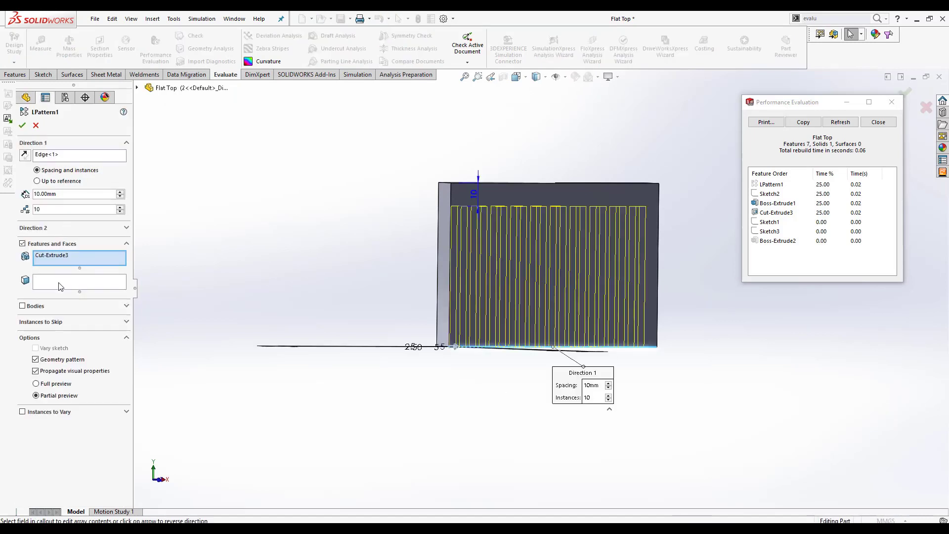